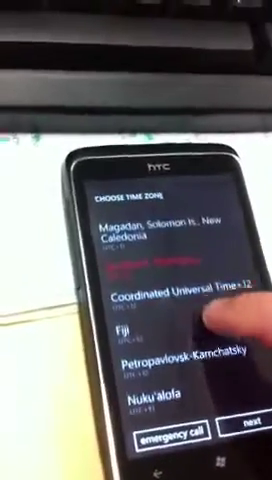
pyautogui.moveTo(215, 290); pyautogui.dragTo(215, 330)
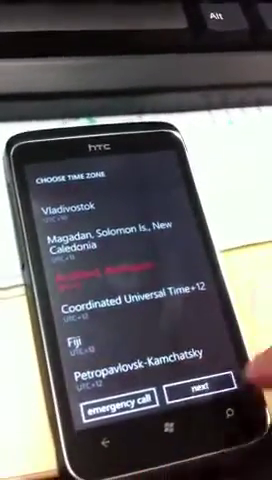
# Step: Confirm the selected time zone and advance to the date and time step
pyautogui.click(200, 388)
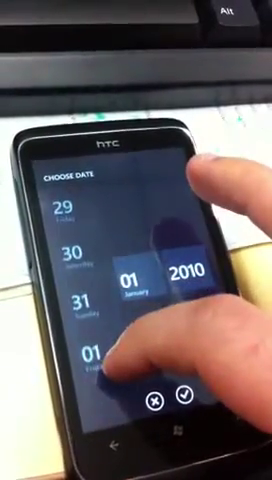
# Step: Change the day in the date picker and set the month to August
pyautogui.moveTo(115, 355); pyautogui.dragTo(95, 245)
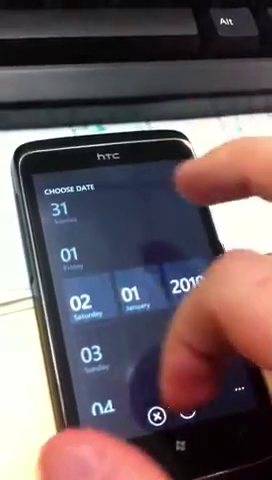
pyautogui.moveTo(130, 295); pyautogui.dragTo(135, 330)
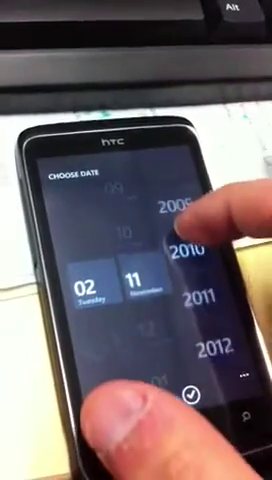
pyautogui.moveTo(190, 300); pyautogui.dragTo(185, 230)
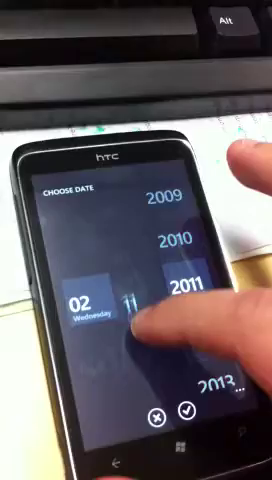
pyautogui.moveTo(130, 250); pyautogui.dragTo(135, 330)
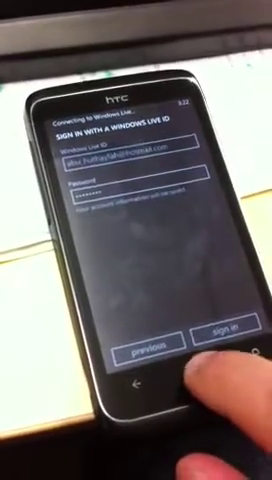
# Step: Submit the entered Windows Live ID credentials, which returns a 'Can't connect' error
pyautogui.click(224, 329)
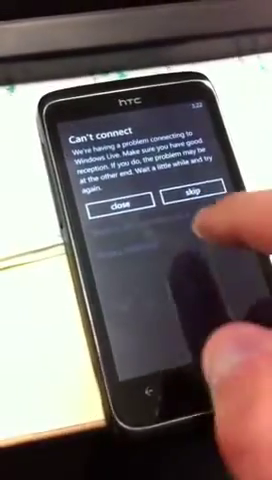